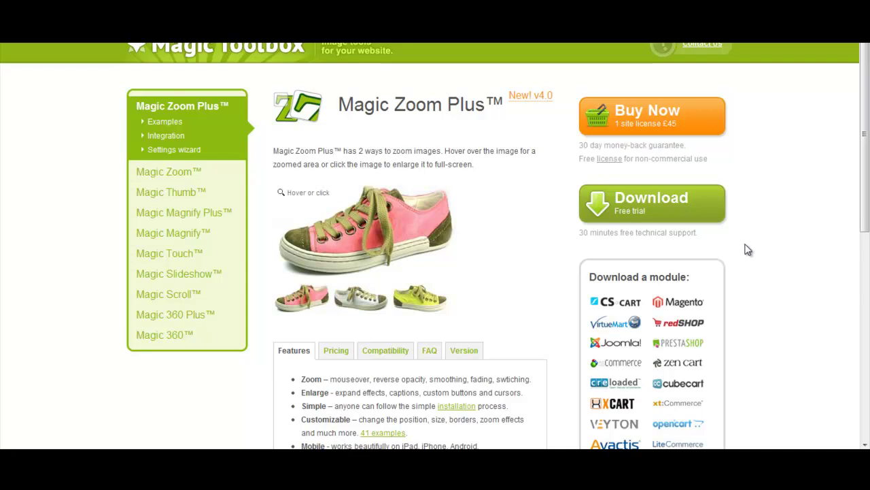
# Step: Download the Magic Zoom Plus free trial zip, then return to the desktop
pyautogui.moveTo(496, 249)
pyautogui.moveTo(419, 216)
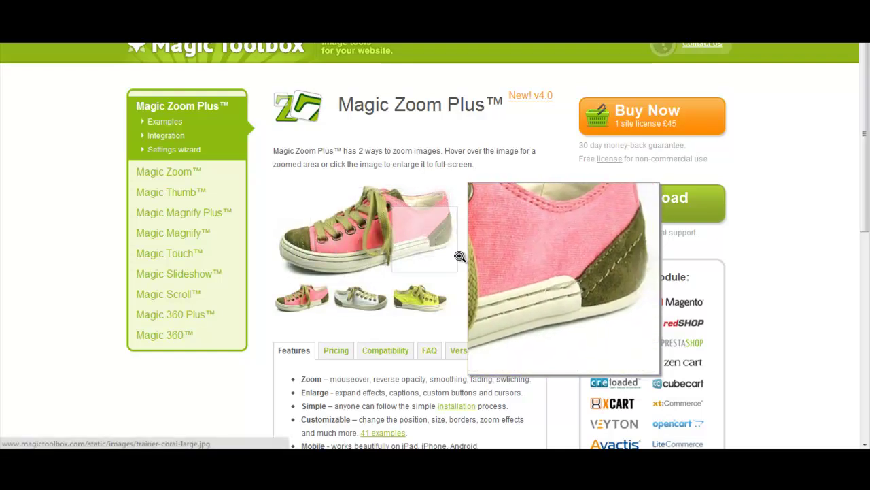
pyautogui.click(658, 207)
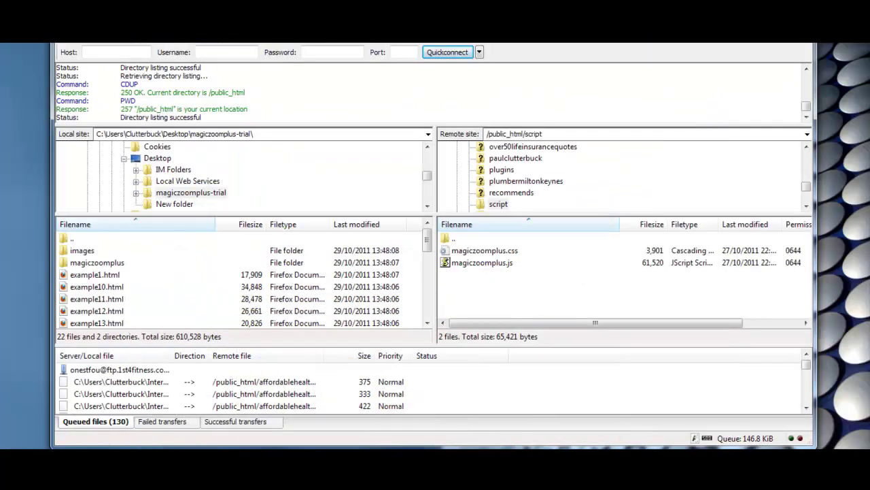
pyautogui.press('super+d')
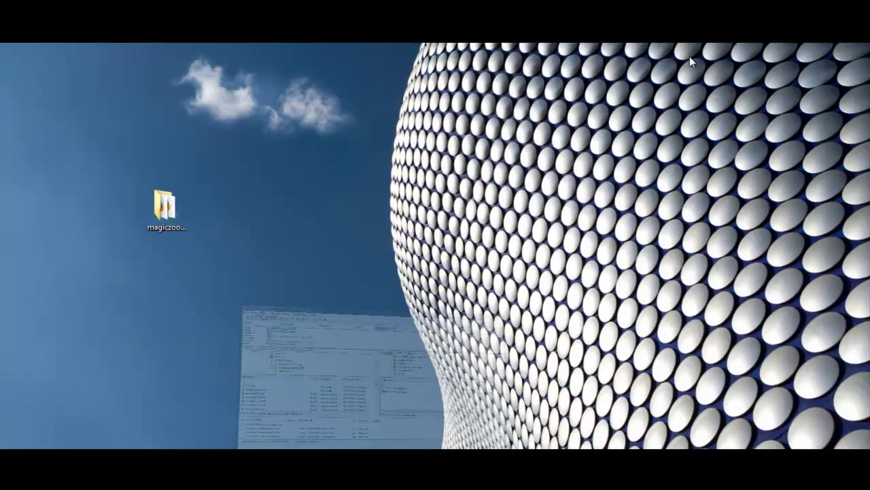
pyautogui.doubleClick(163, 210)
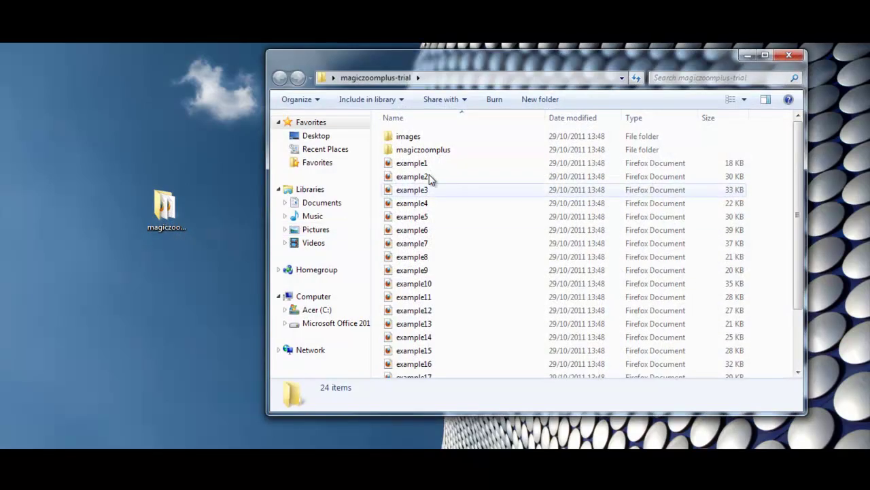
pyautogui.doubleClick(431, 151)
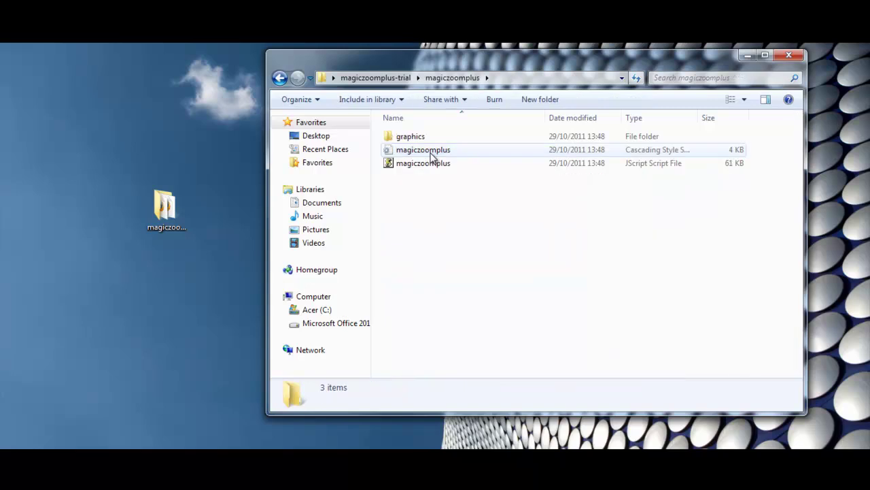
pyautogui.click(278, 79)
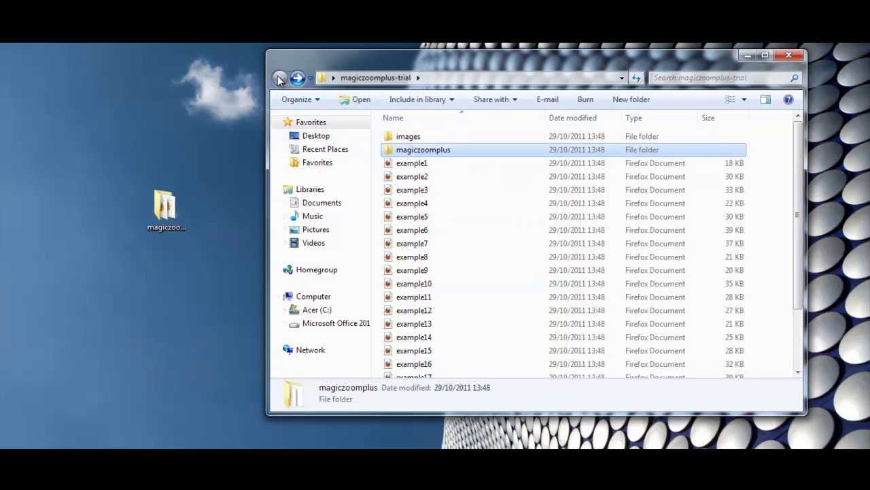
pyautogui.click(796, 55)
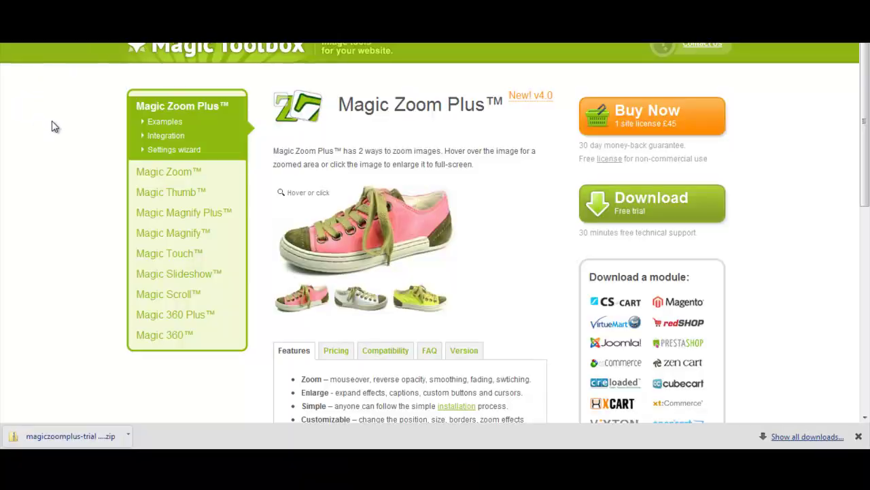
# Step: Open the Magic Zoom Plus integration page and select the head code and image-link code examples
pyautogui.click(173, 143)
pyautogui.scroll(-2, 223, 211)
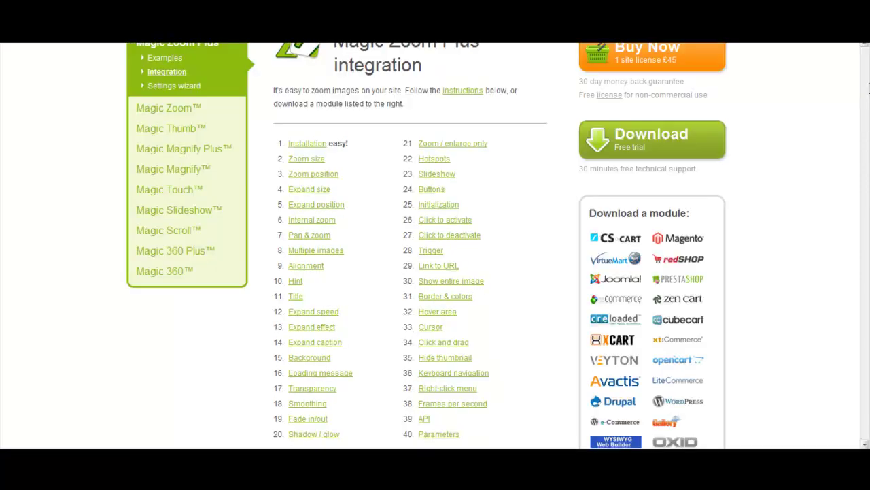
pyautogui.click(866, 46)
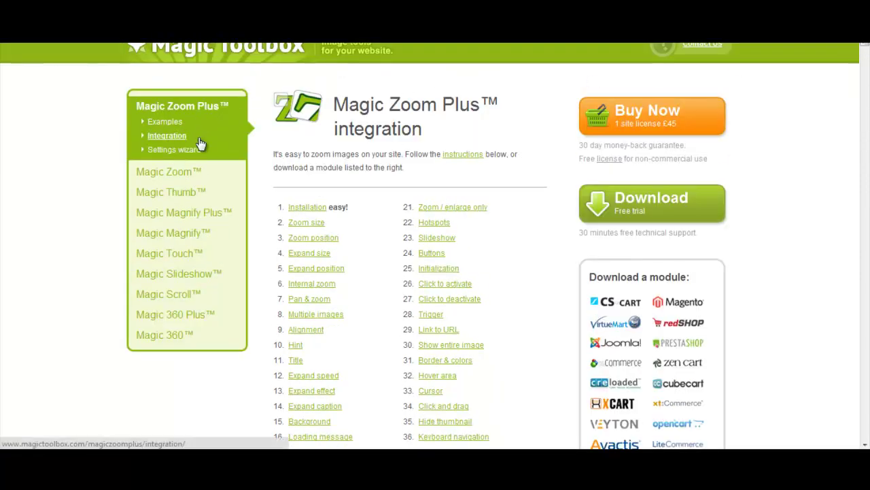
pyautogui.scroll(-10, 865, 47)
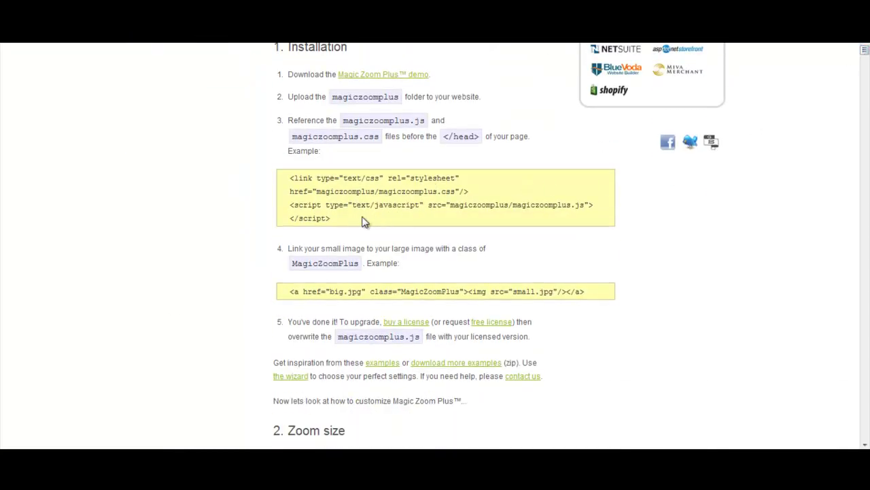
pyautogui.moveTo(330, 218); pyautogui.dragTo(293, 178)
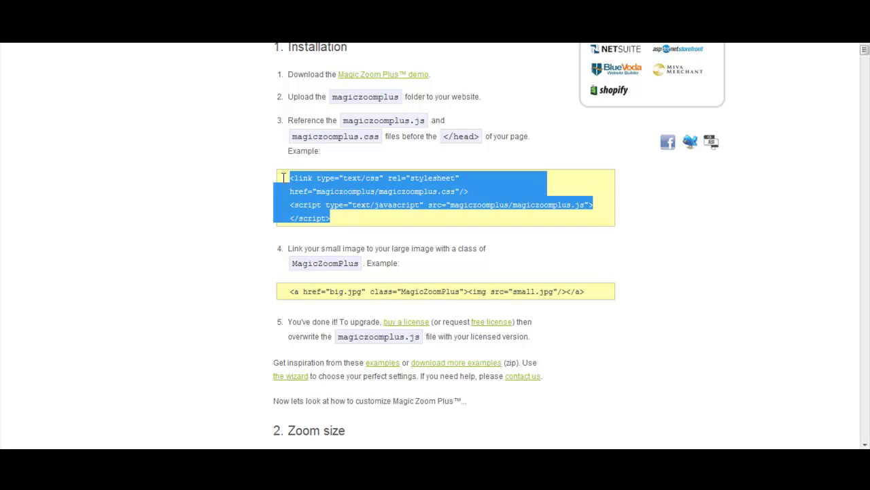
pyautogui.moveTo(600, 291); pyautogui.dragTo(227, 291)
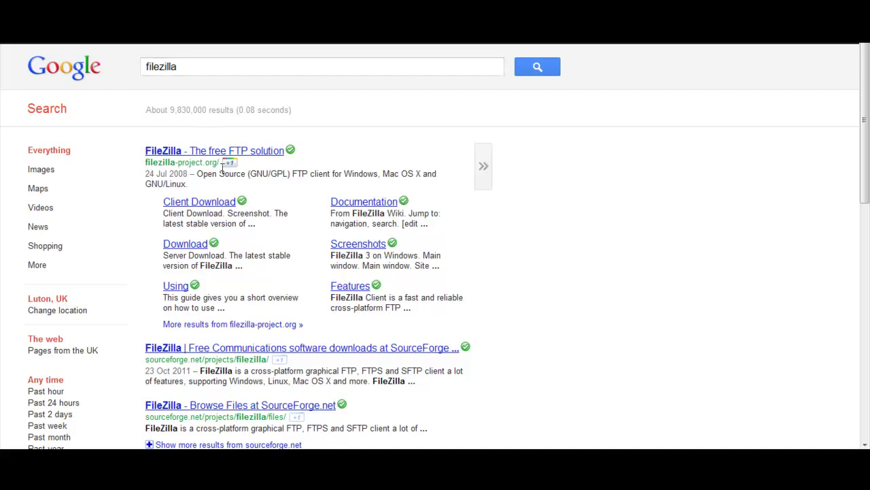
# Step: Download the FileZilla Client Windows setup installer from filezilla-project.org and keep it despite the warning
pyautogui.click(169, 151)
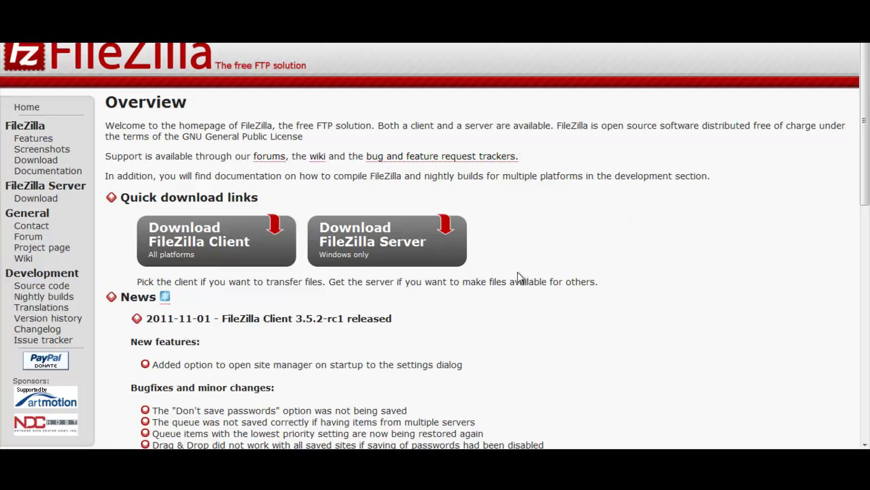
pyautogui.click(188, 245)
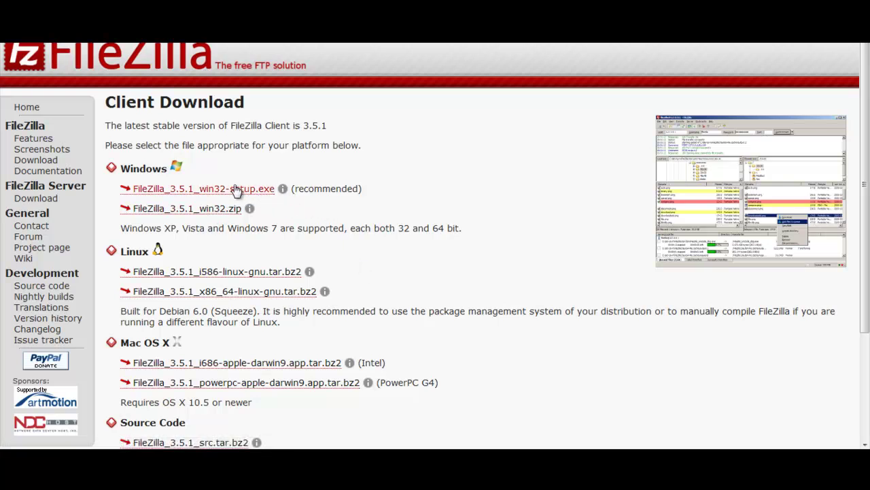
pyautogui.click(239, 189)
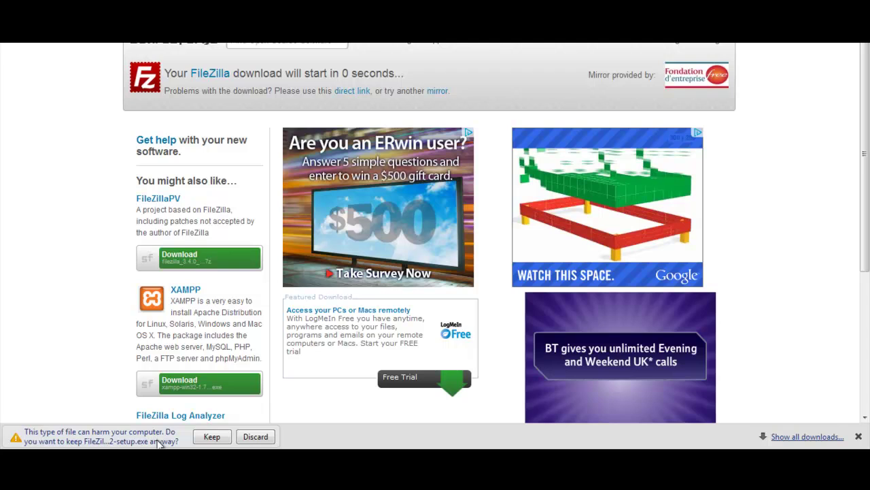
pyautogui.click(211, 439)
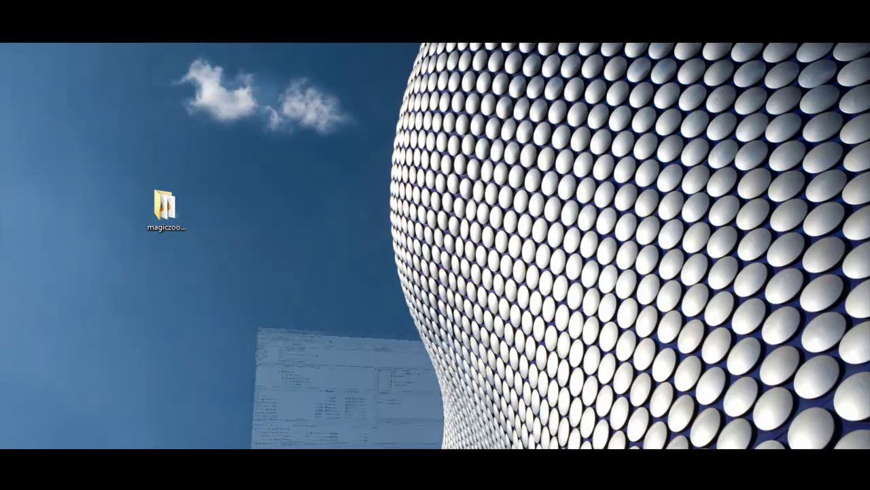
# Step: Upload magiczoomplus.css and magiczoomplus.js from the local magiczoomplus folder to /public_html/script
pyautogui.click(330, 388)
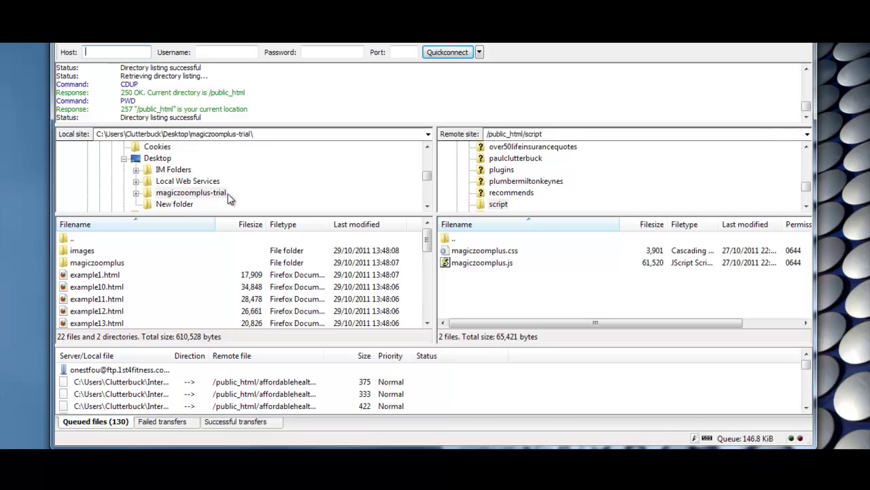
pyautogui.doubleClick(113, 263)
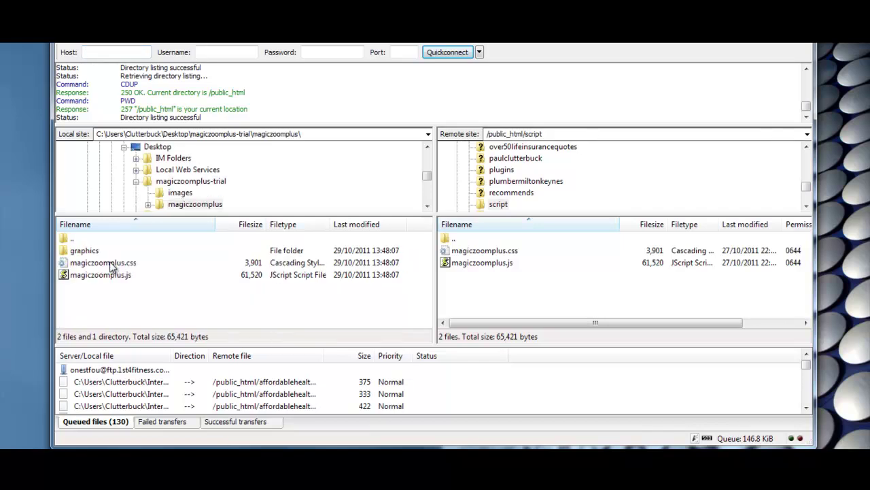
pyautogui.click(106, 263)
pyautogui.click(100, 274)
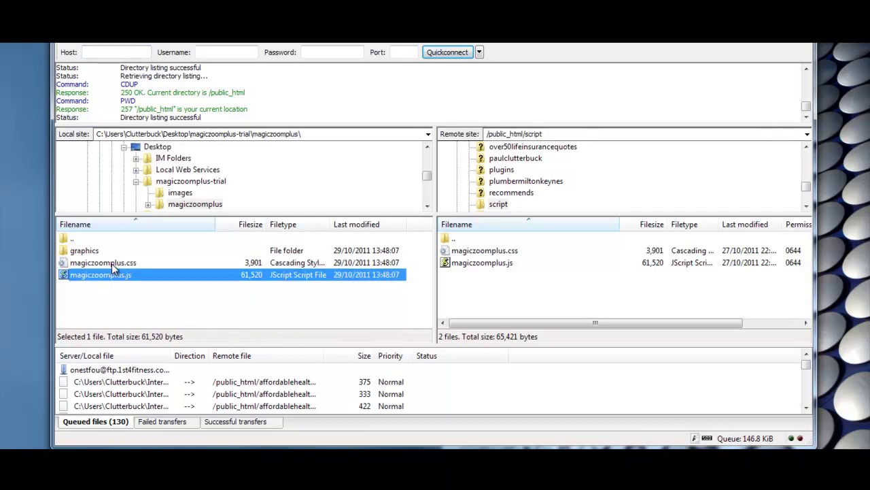
pyautogui.keyDown('shift'); pyautogui.click(100, 265); pyautogui.keyUp('shift')
pyautogui.moveTo(99, 264); pyautogui.dragTo(229, 260)
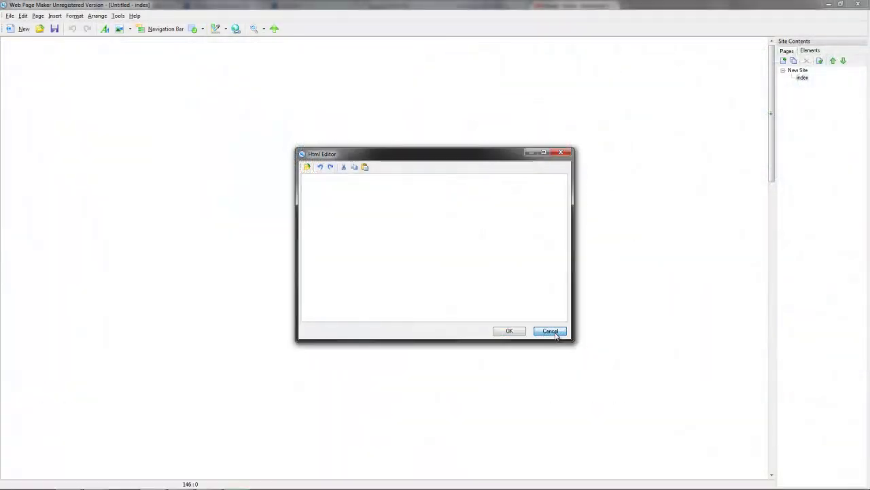
# Step: Cancel the leftover Html Editor and start a new Html code or Script code box
pyautogui.click(551, 331)
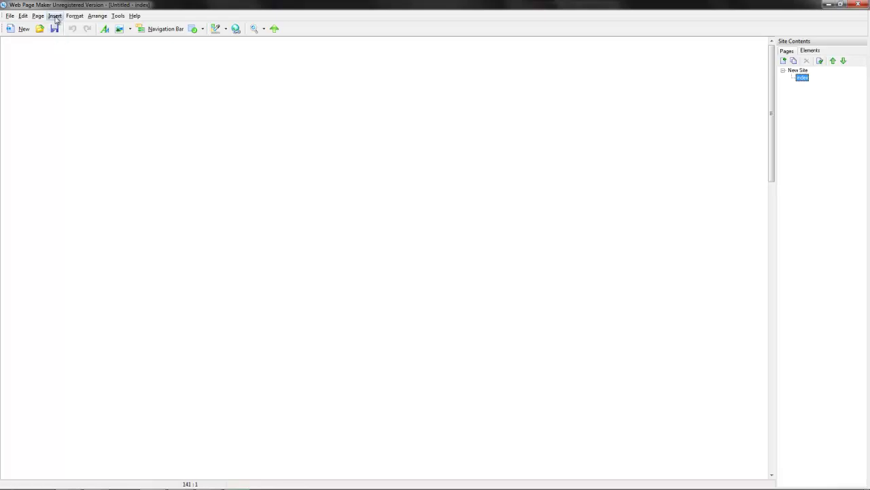
pyautogui.click(56, 16)
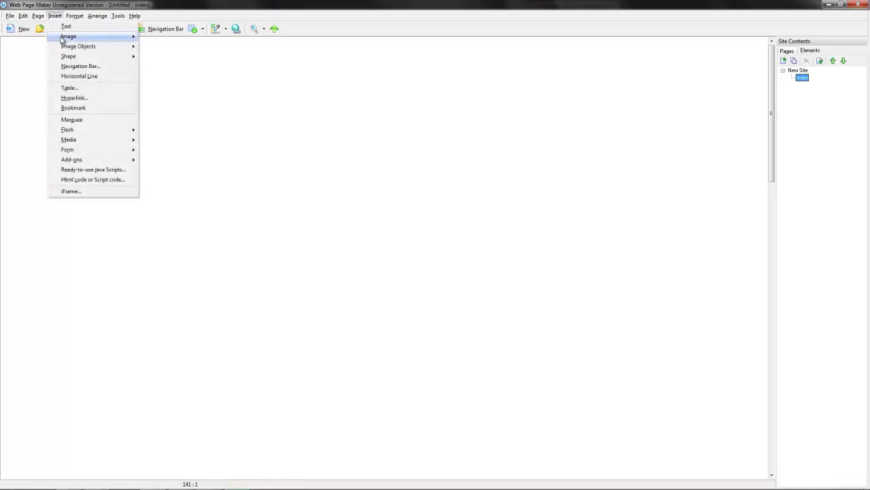
pyautogui.click(81, 181)
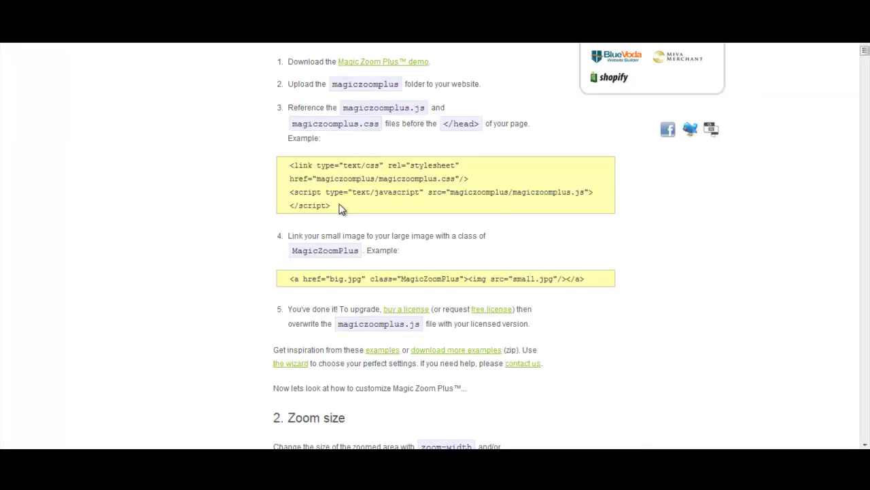
pyautogui.moveTo(330, 206); pyautogui.dragTo(289, 165)
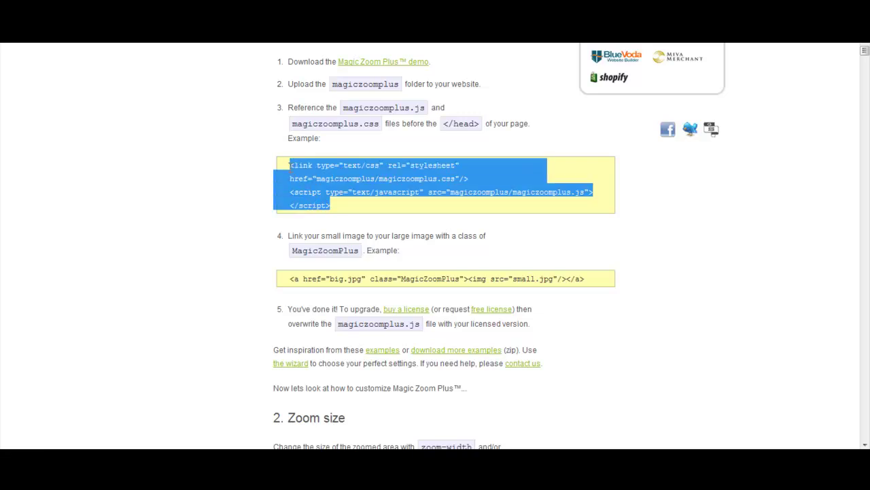
pyautogui.click(360, 207)
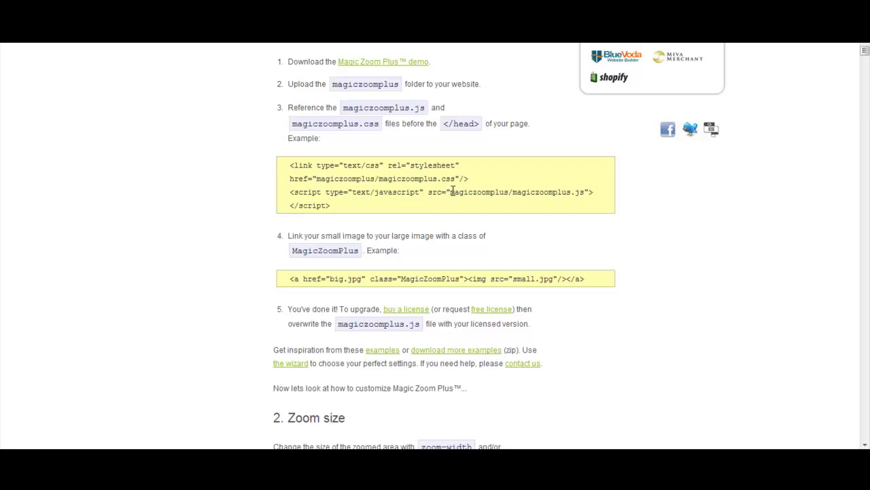
pyautogui.moveTo(450, 192); pyautogui.dragTo(585, 188)
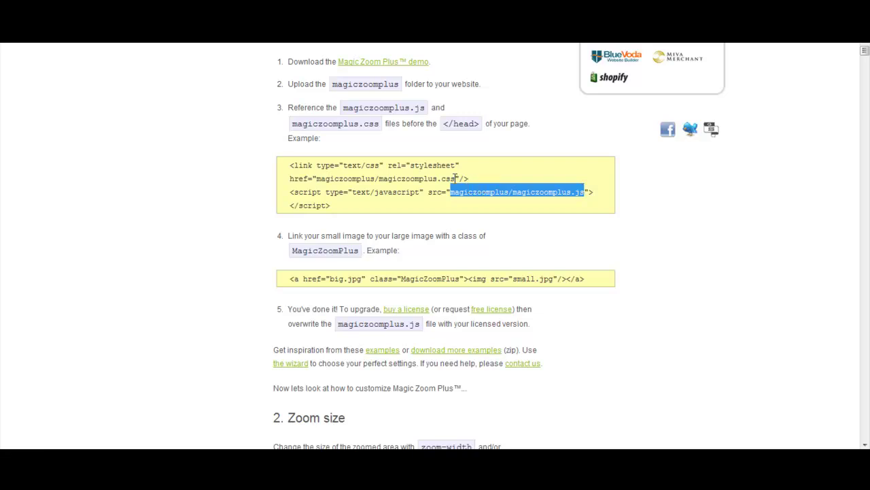
pyautogui.moveTo(455, 178); pyautogui.dragTo(317, 178)
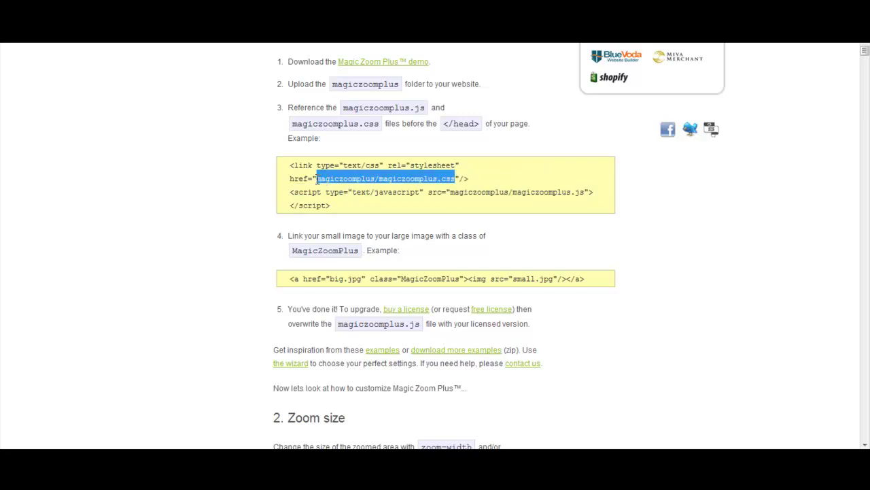
pyautogui.click(250, 224)
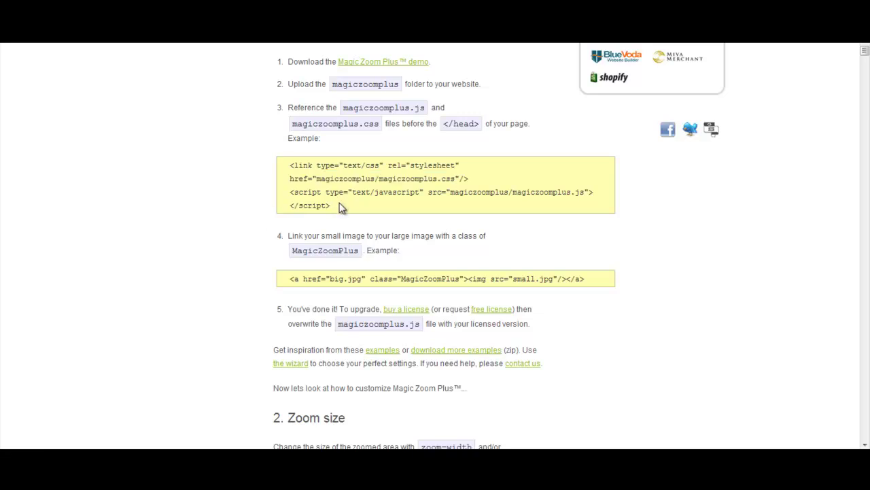
pyautogui.moveTo(334, 206); pyautogui.dragTo(296, 170)
pyautogui.rightClick(297, 170)
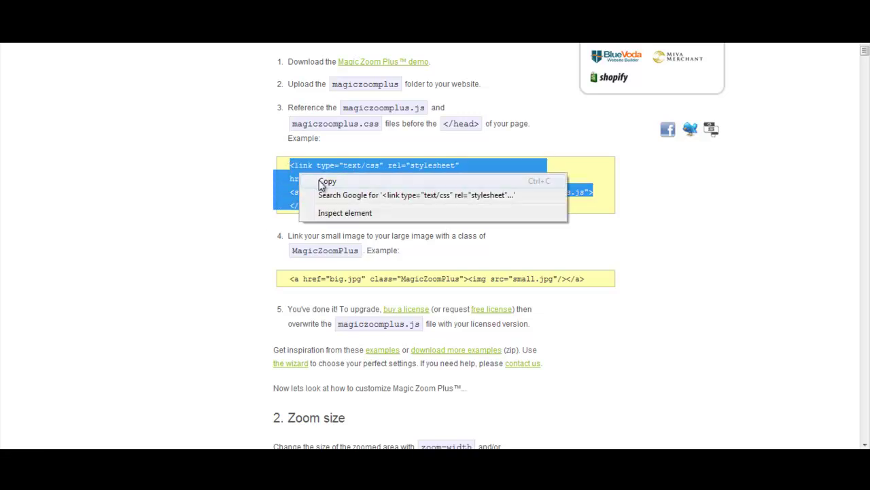
pyautogui.click(301, 181)
pyautogui.click(246, 195)
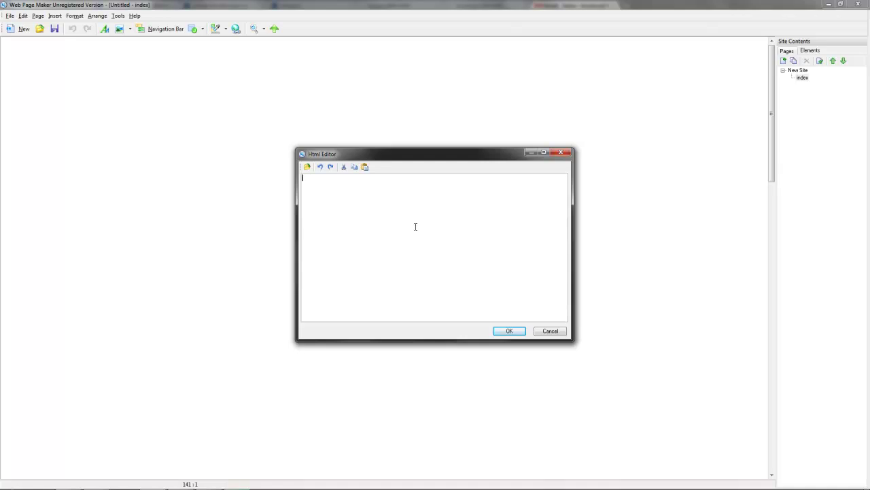
# Step: Paste the Magic Zoom Plus stylesheet and script links into the editor to create html1
pyautogui.hotkey('ctrl', 'v')
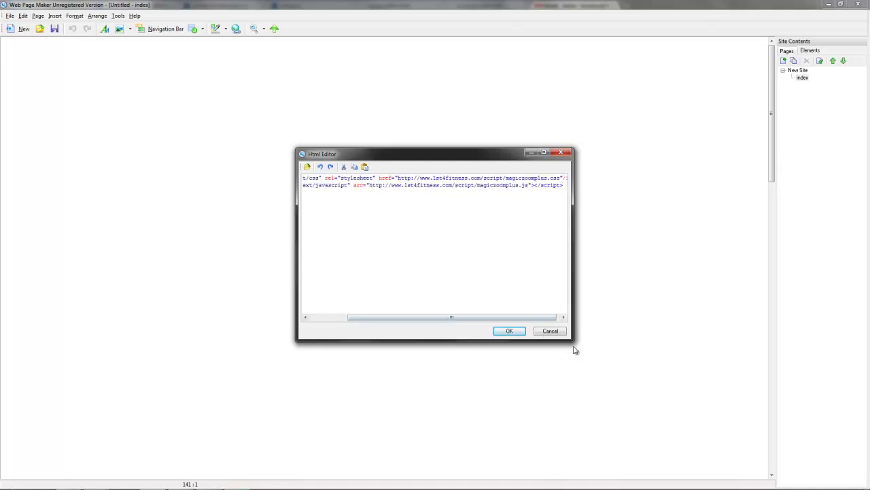
pyautogui.moveTo(573, 342); pyautogui.dragTo(691, 357)
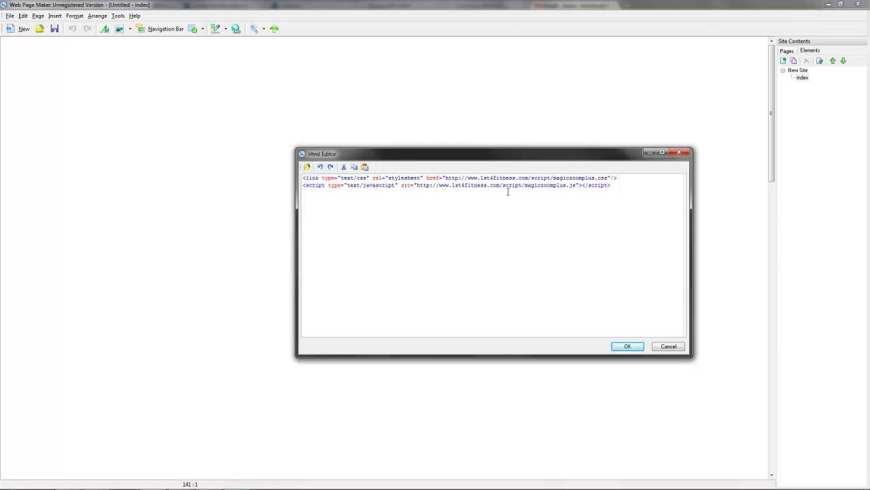
pyautogui.click(628, 347)
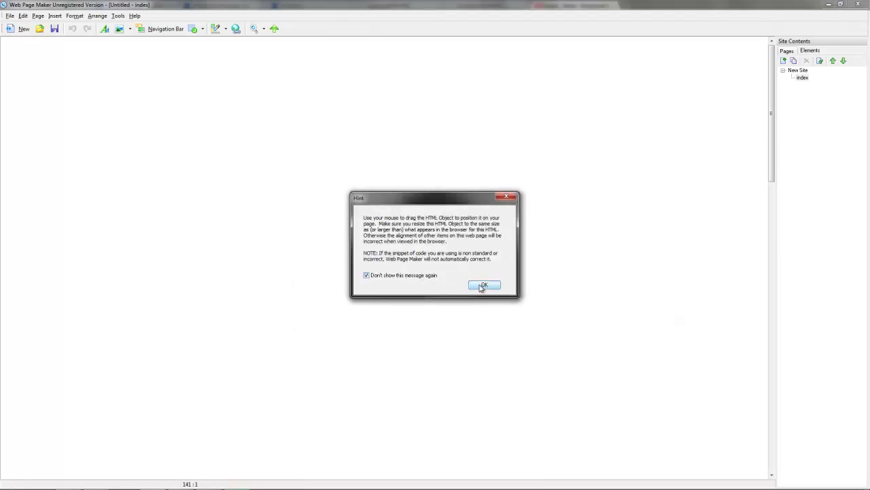
pyautogui.click(483, 285)
# Step: Move html1 to the page's top-left and insert another Html code box
pyautogui.moveTo(146, 190); pyautogui.dragTo(103, 75)
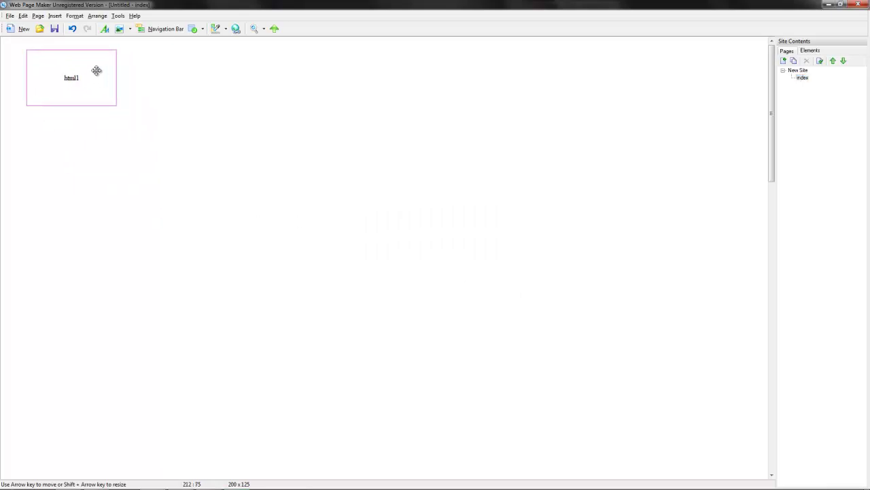
pyautogui.click(54, 15)
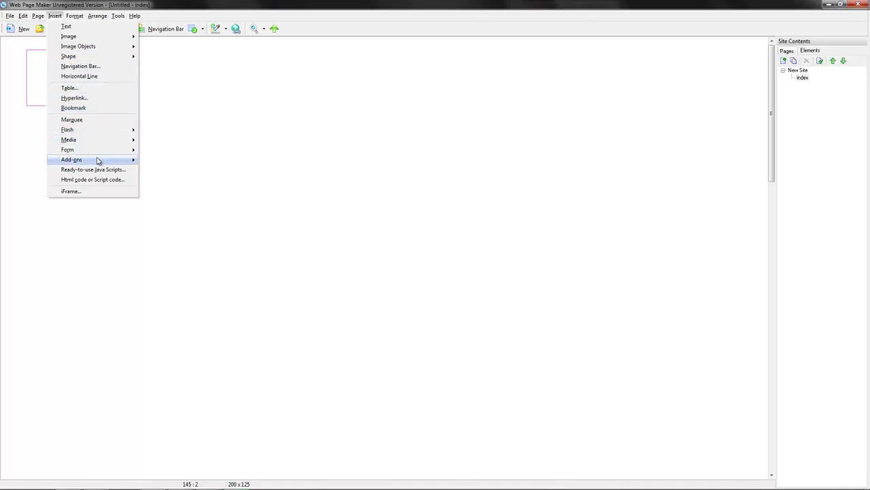
pyautogui.click(100, 180)
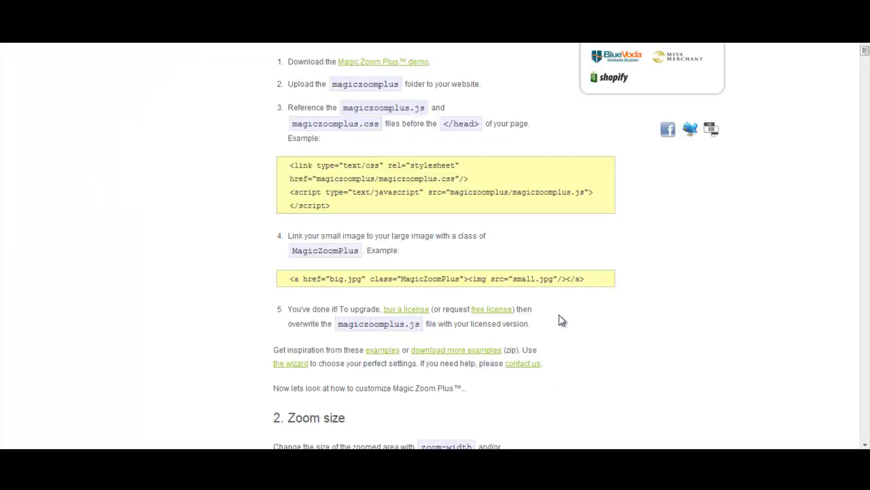
pyautogui.moveTo(593, 284); pyautogui.dragTo(411, 277)
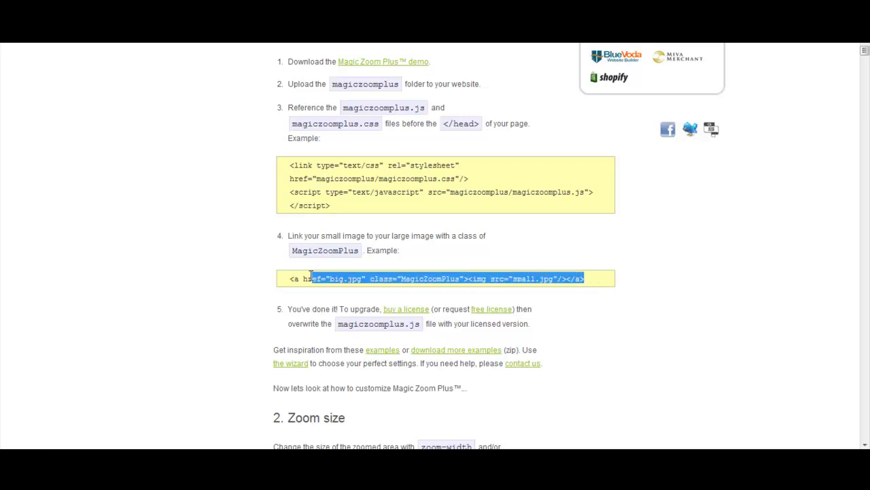
pyautogui.moveTo(307, 276); pyautogui.dragTo(290, 278)
pyautogui.click(337, 280)
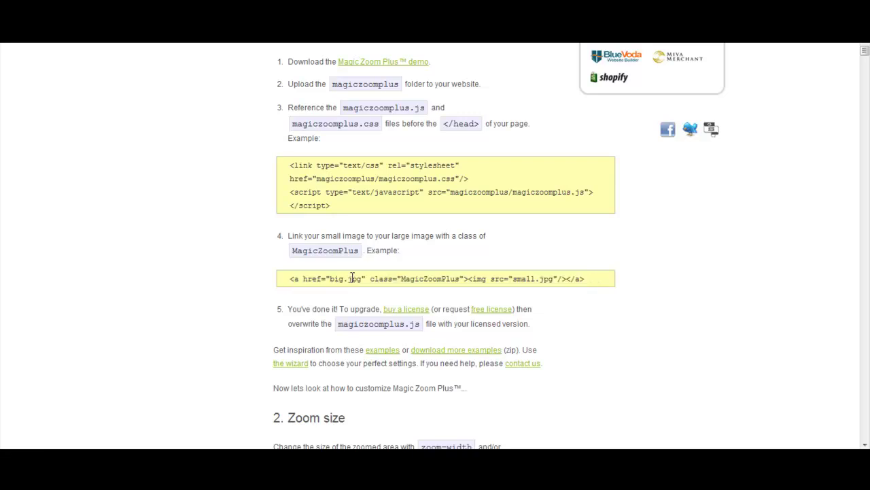
pyautogui.moveTo(361, 279); pyautogui.dragTo(339, 281)
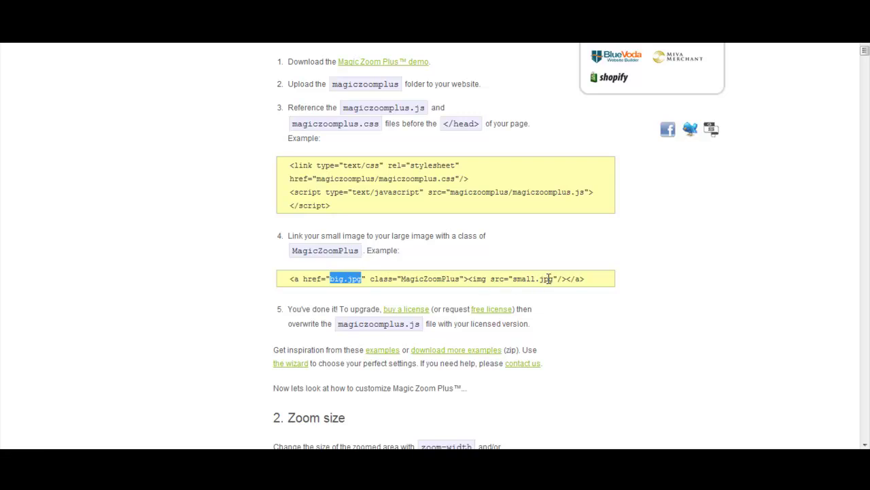
pyautogui.moveTo(550, 278); pyautogui.dragTo(518, 279)
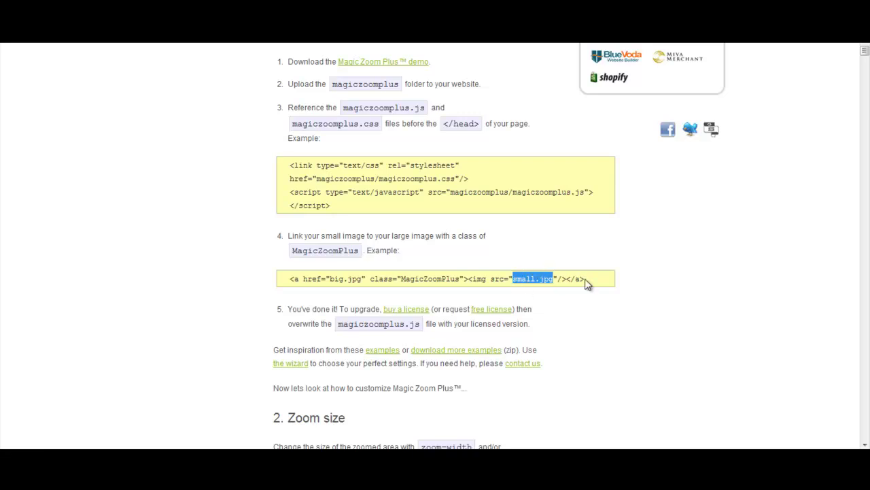
pyautogui.moveTo(592, 282); pyautogui.dragTo(294, 283)
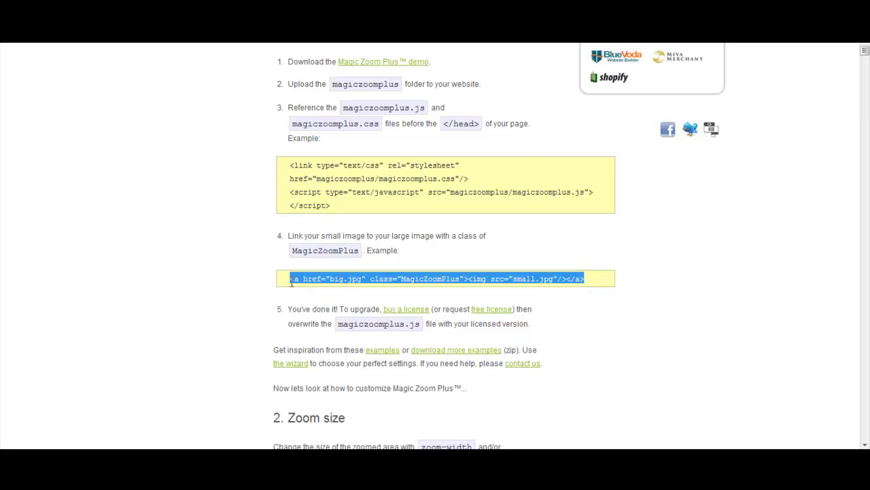
pyautogui.rightClick(292, 283)
pyautogui.click(311, 289)
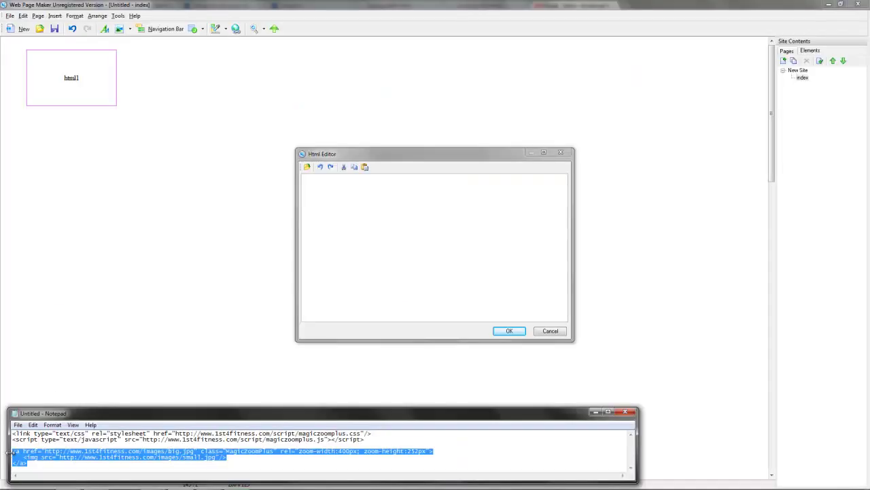
# Step: Paste the zoom image-link code into a new html2 box and resize it to 829 by 289
pyautogui.click(385, 244)
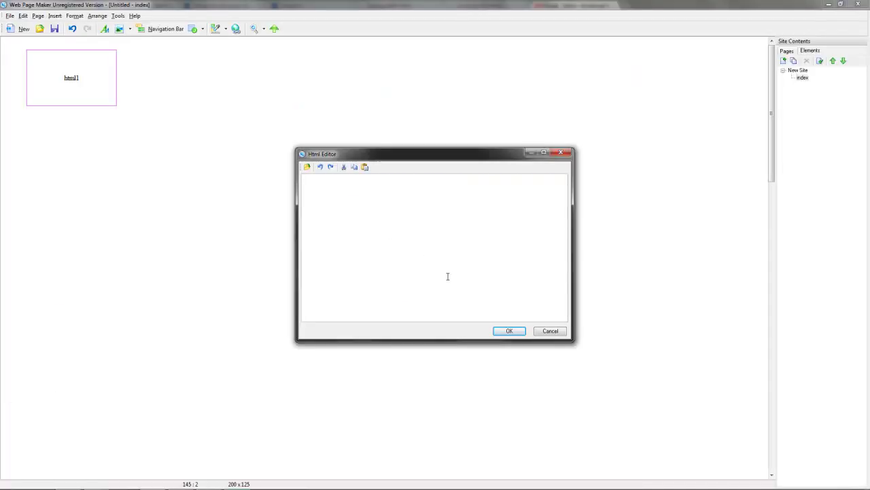
pyautogui.hotkey('ctrl', 'v')
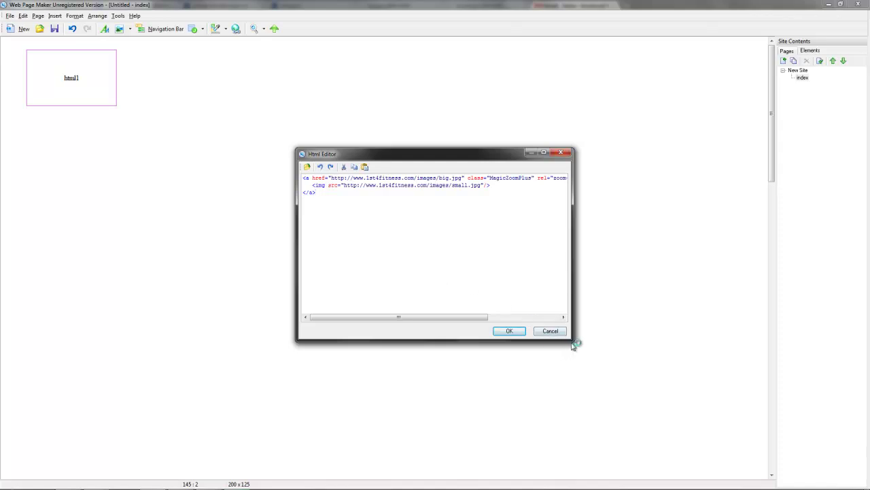
pyautogui.moveTo(575, 342); pyautogui.dragTo(725, 373)
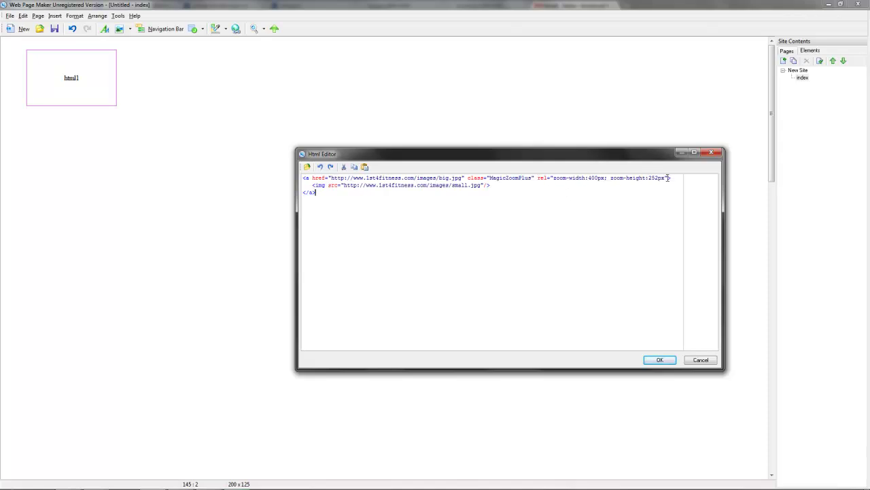
pyautogui.click(659, 361)
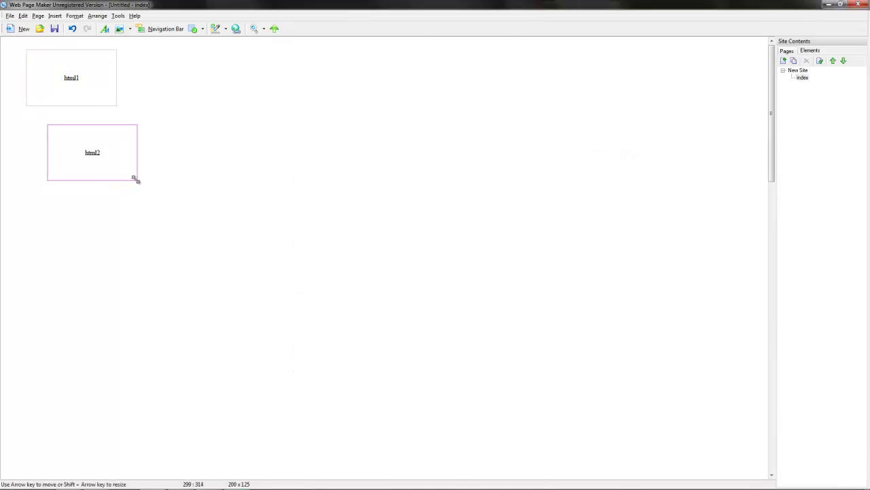
pyautogui.moveTo(134, 180); pyautogui.dragTo(317, 253)
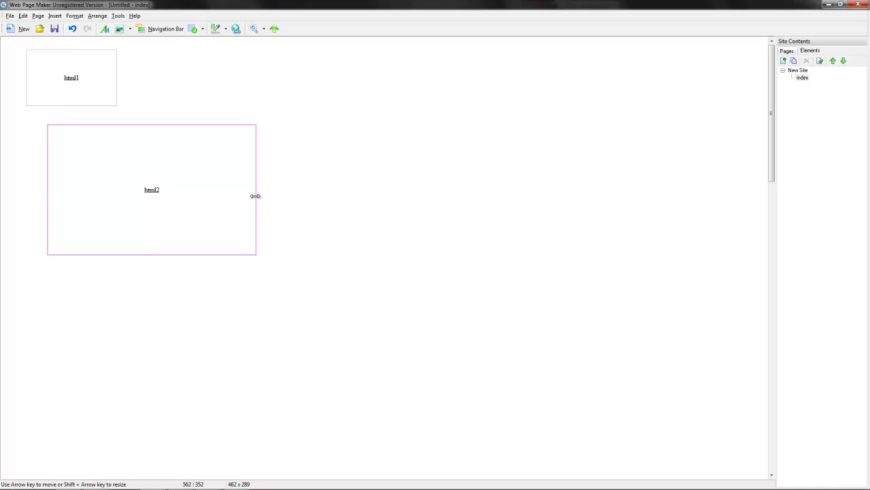
pyautogui.moveTo(255, 196); pyautogui.dragTo(422, 197)
# Step: Preview the page in Chrome and confirm the fish thumbnail shows a magnified zoom window
pyautogui.click(11, 16)
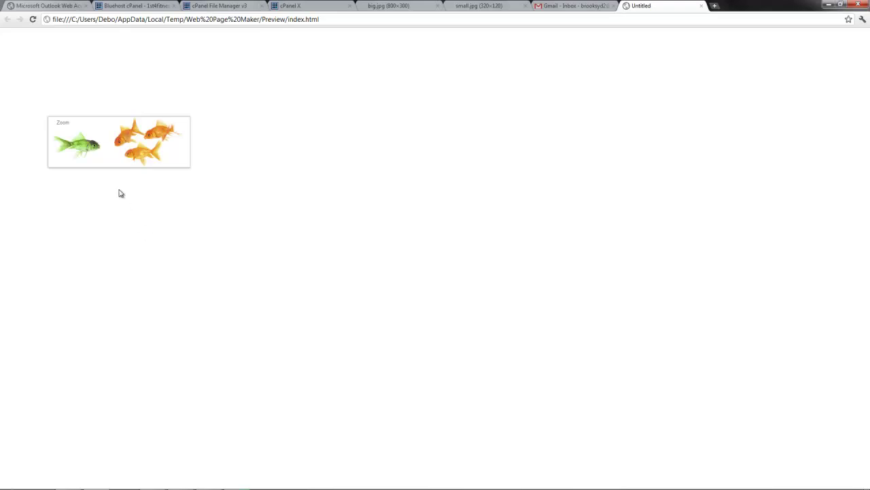
pyautogui.moveTo(111, 163)
pyautogui.moveTo(74, 128)
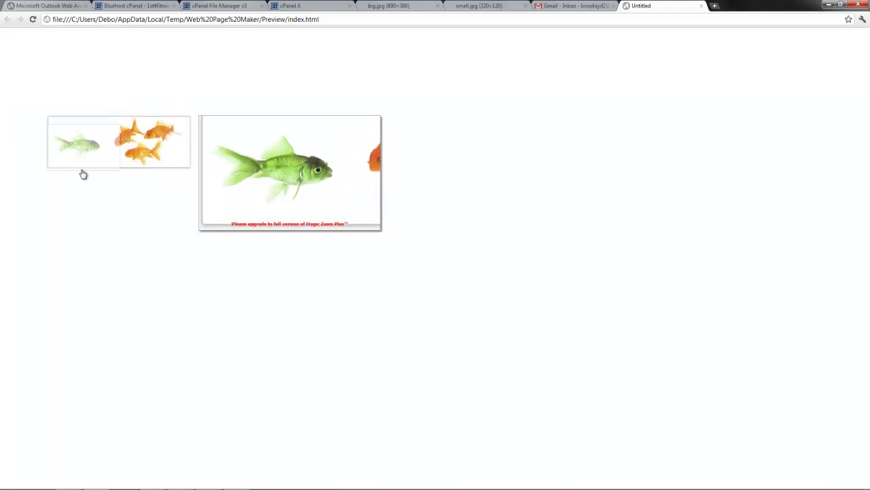